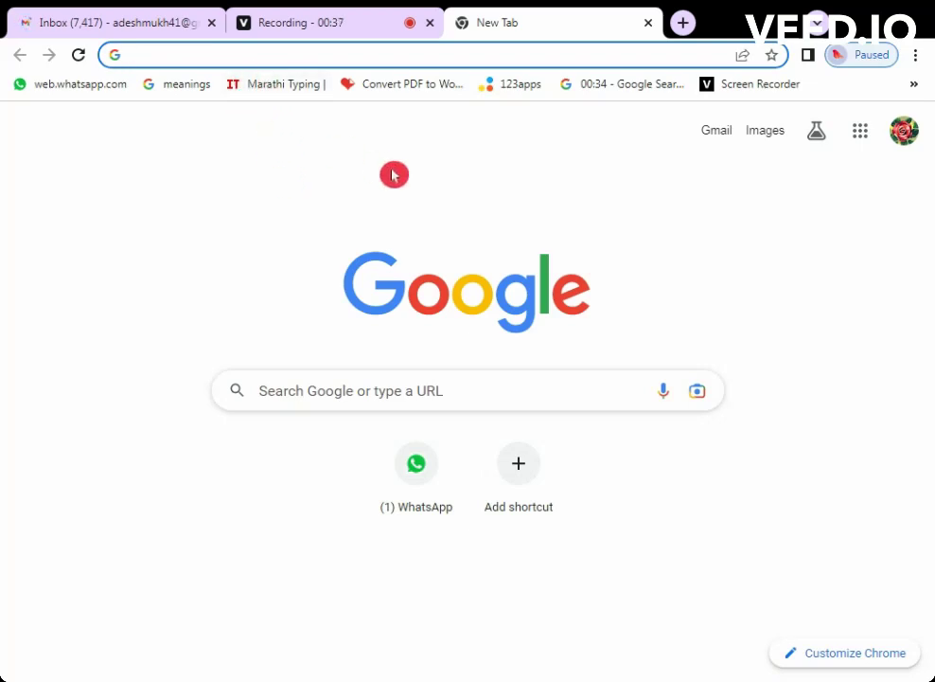
Search the web for ilovepdf and open the iLovePDF website
text(ilove)
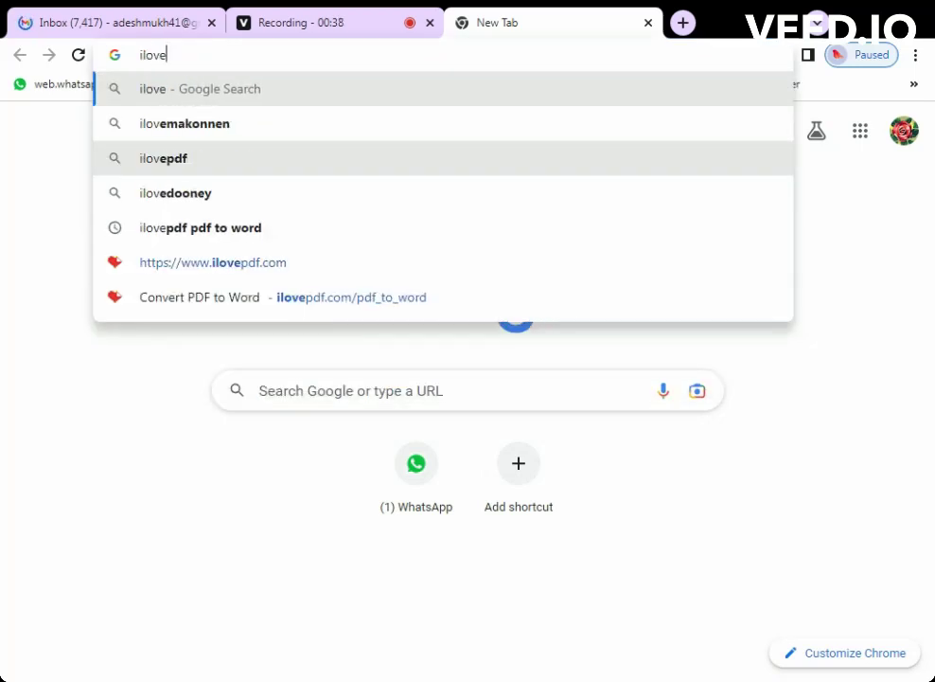
text(pdf)
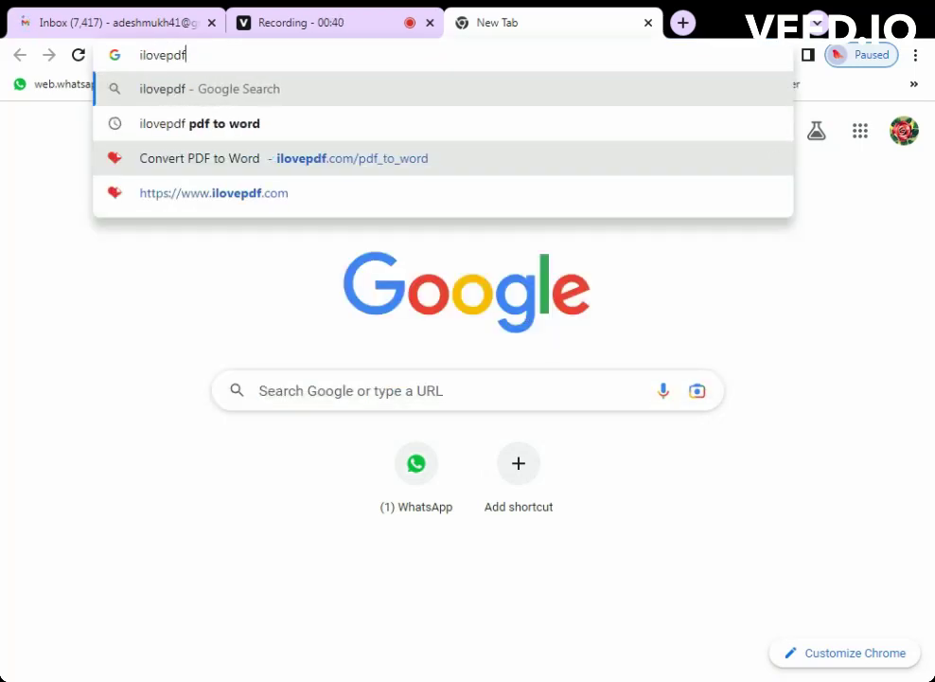
key(Return)
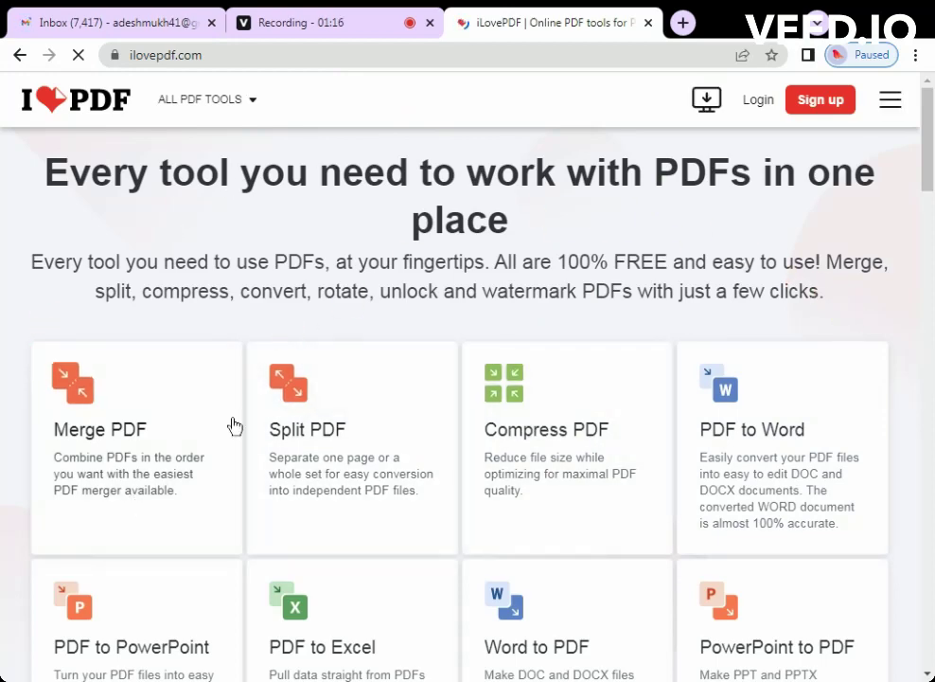
Look through the PDF tools offered on the iLovePDF home page and in its full tool list
scroll(235, 426, down, 5)
scroll(716, 474, down, 5)
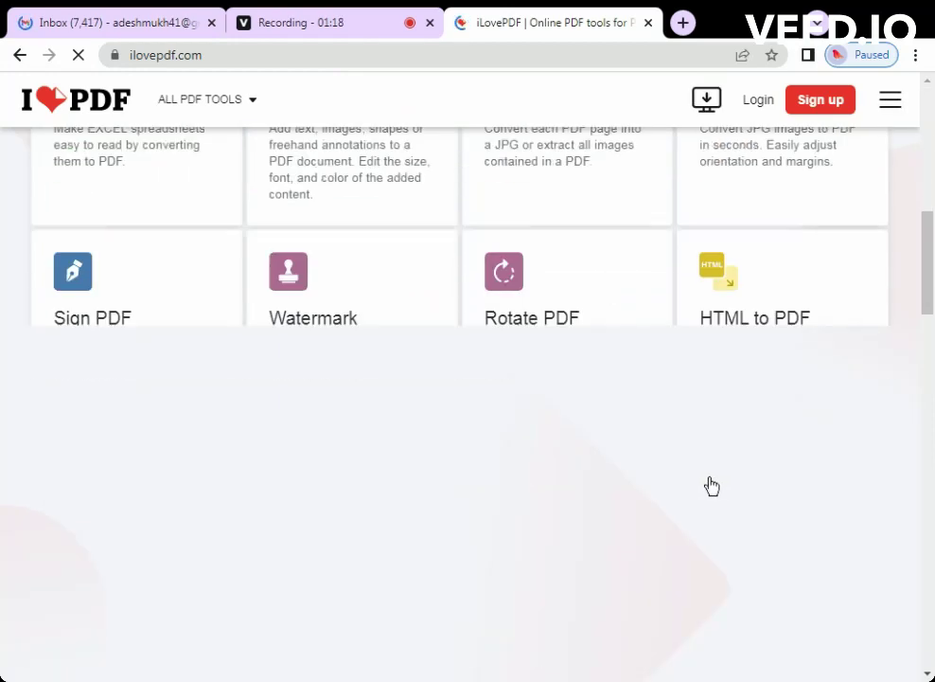
scroll(329, 438, up, 4)
scroll(205, 379, up, 5)
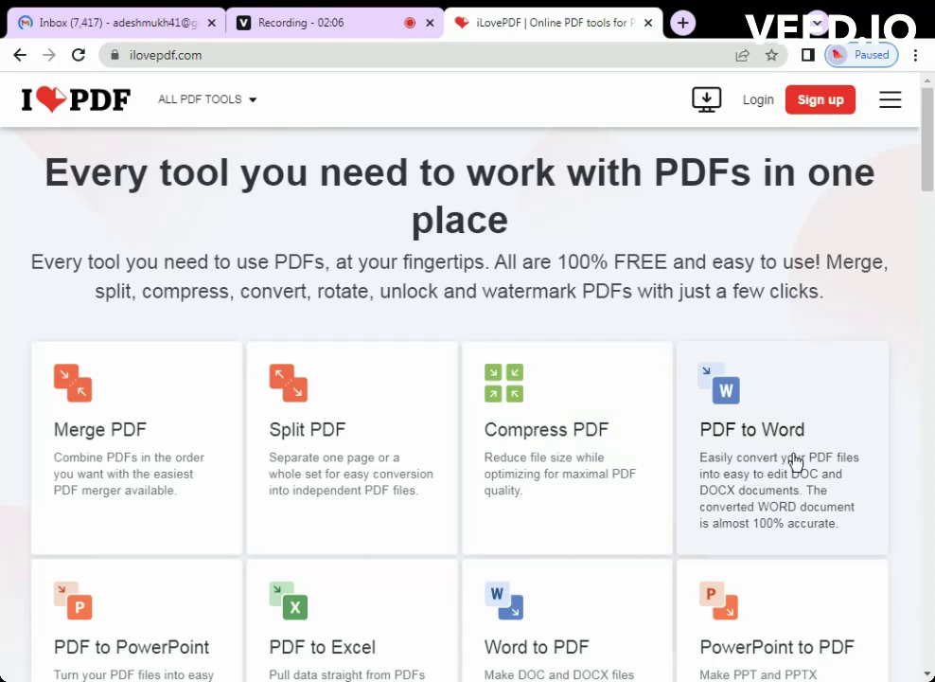
scroll(784, 447, down, 2)
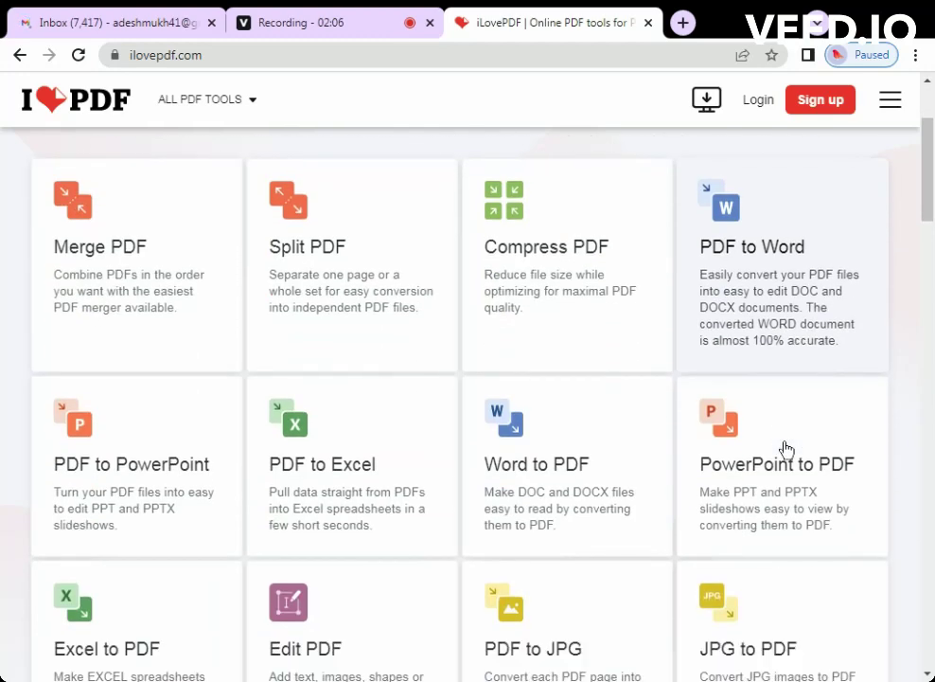
scroll(785, 446, down, 1)
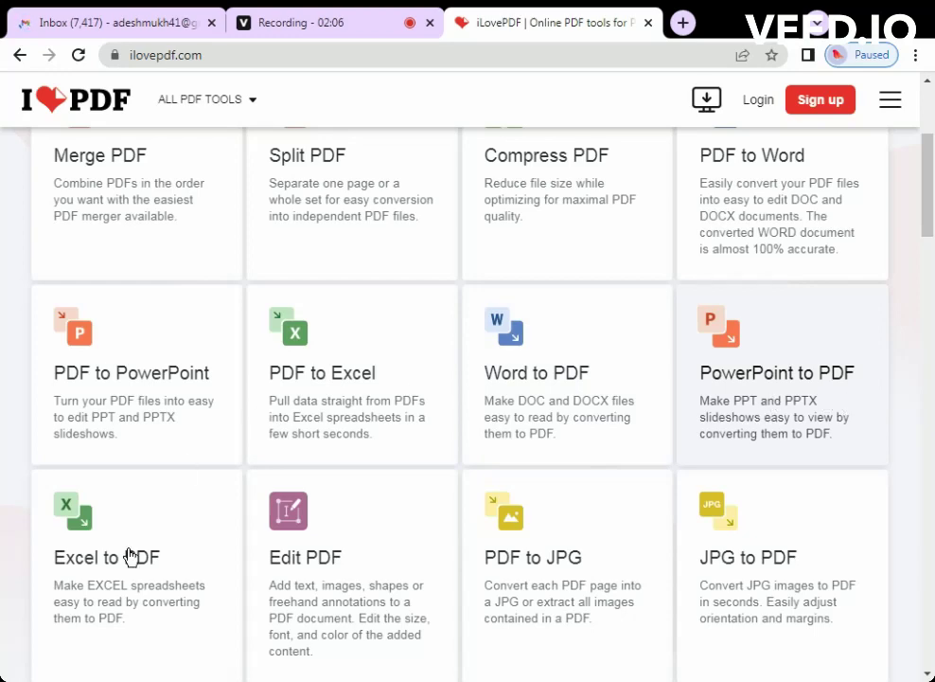
scroll(411, 594, down, 2)
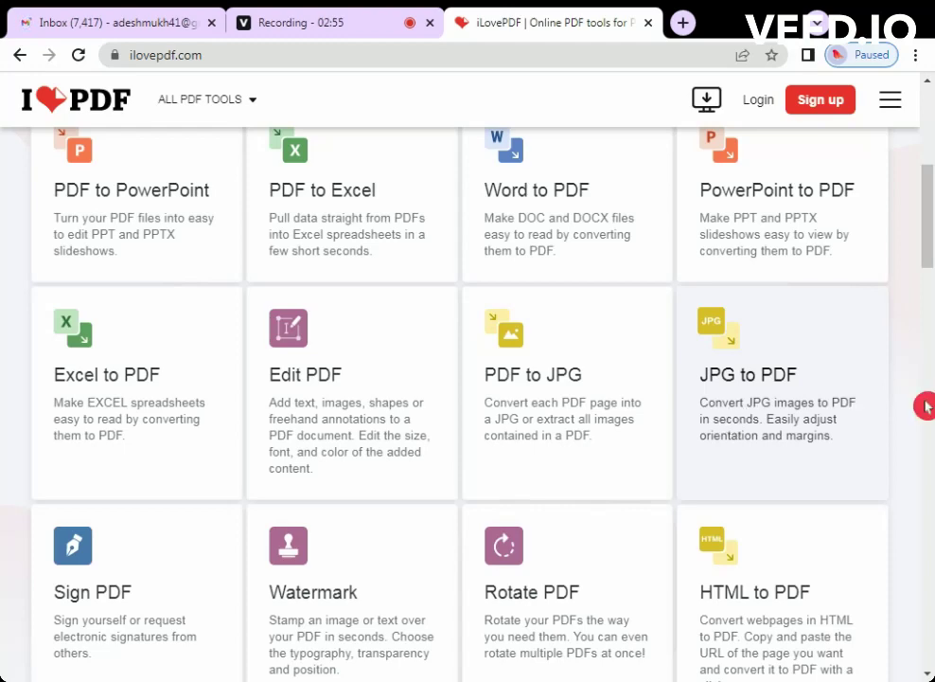
scroll(774, 415, down, 3)
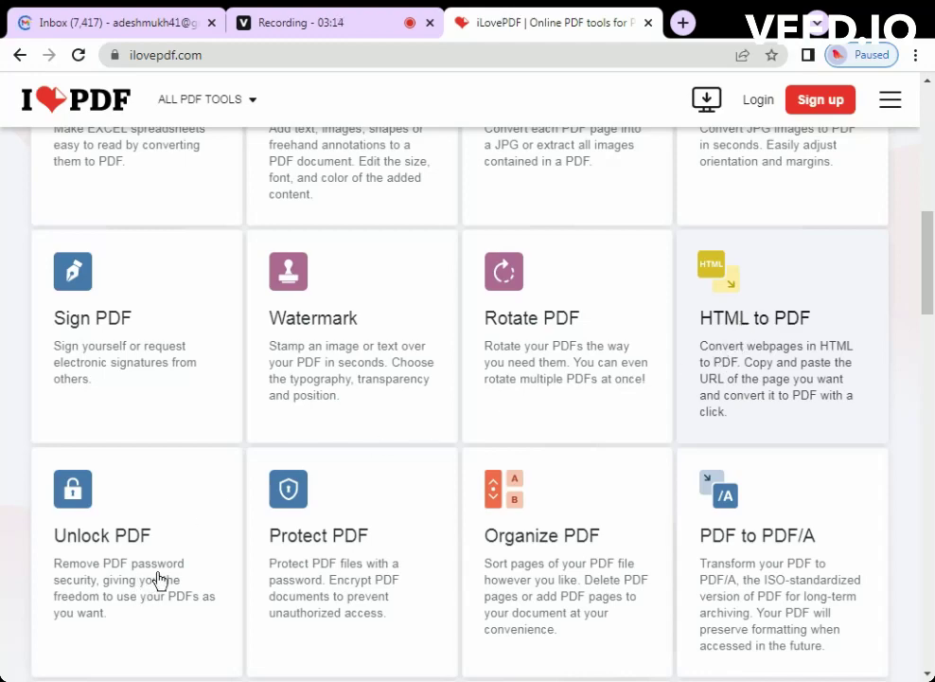
scroll(161, 575, down, 2)
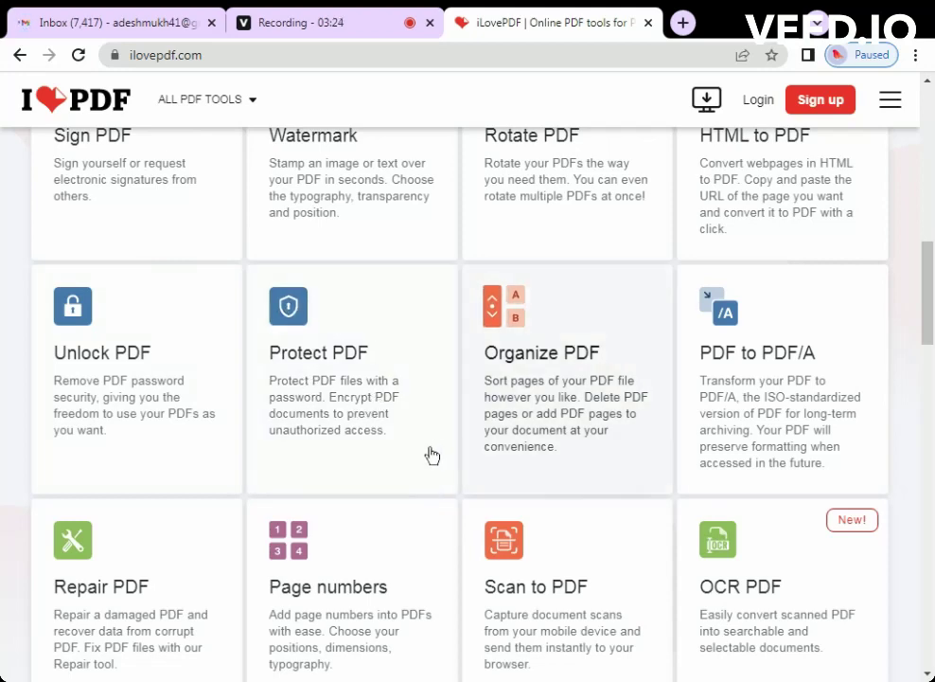
scroll(167, 610, down, 3)
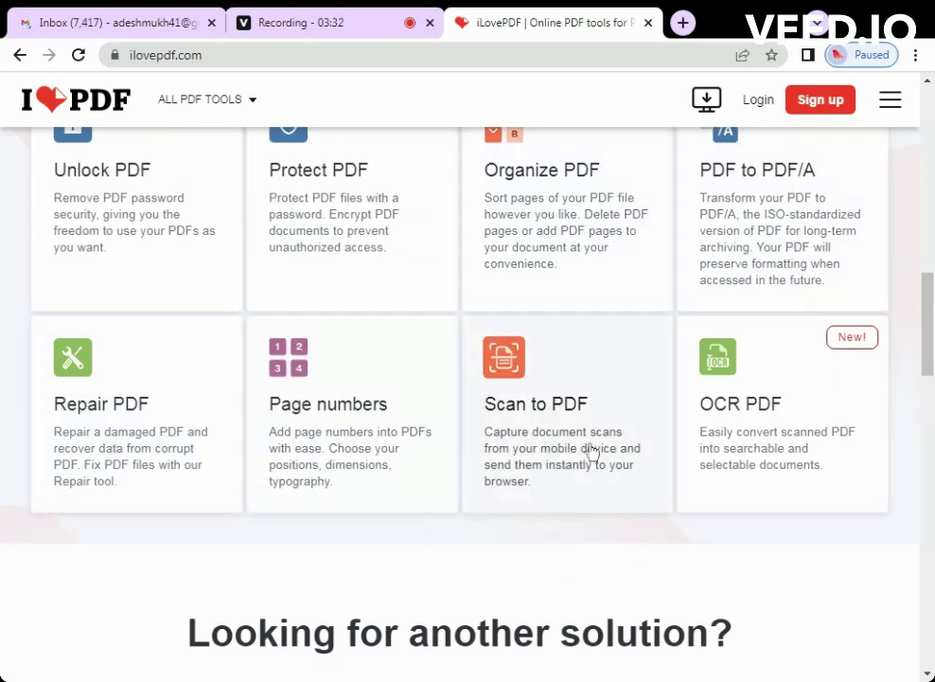
scroll(664, 455, down, 4)
click(275, 362)
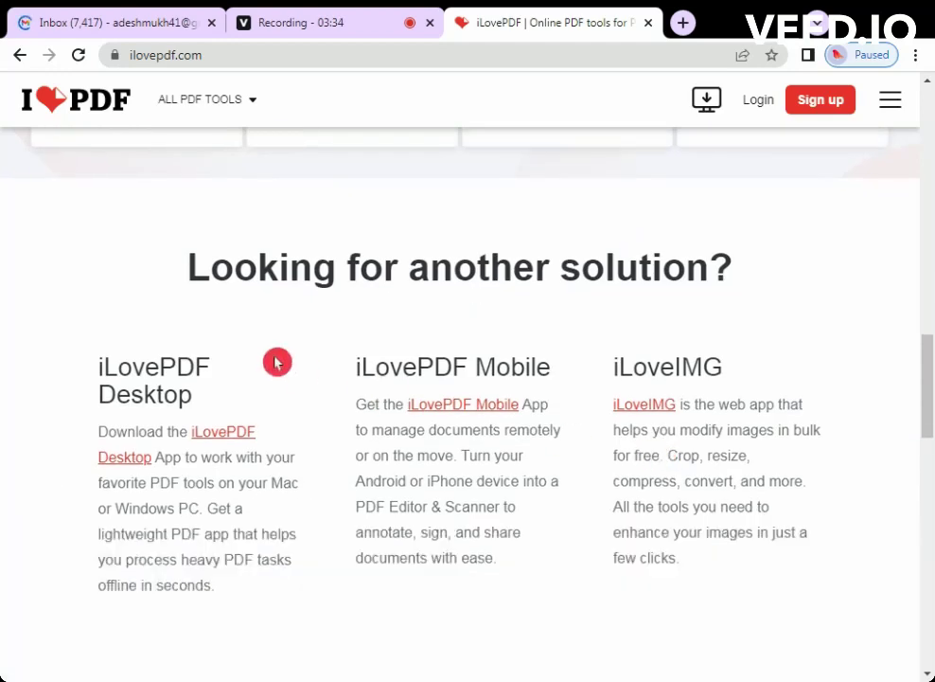
scroll(453, 317, up, 20)
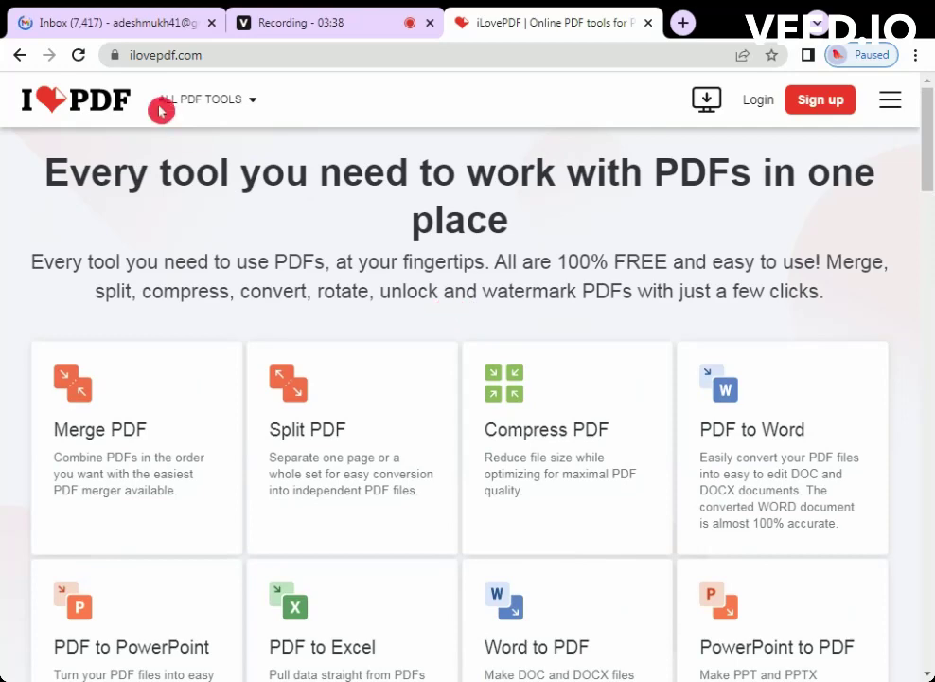
mouse_move(251, 105)
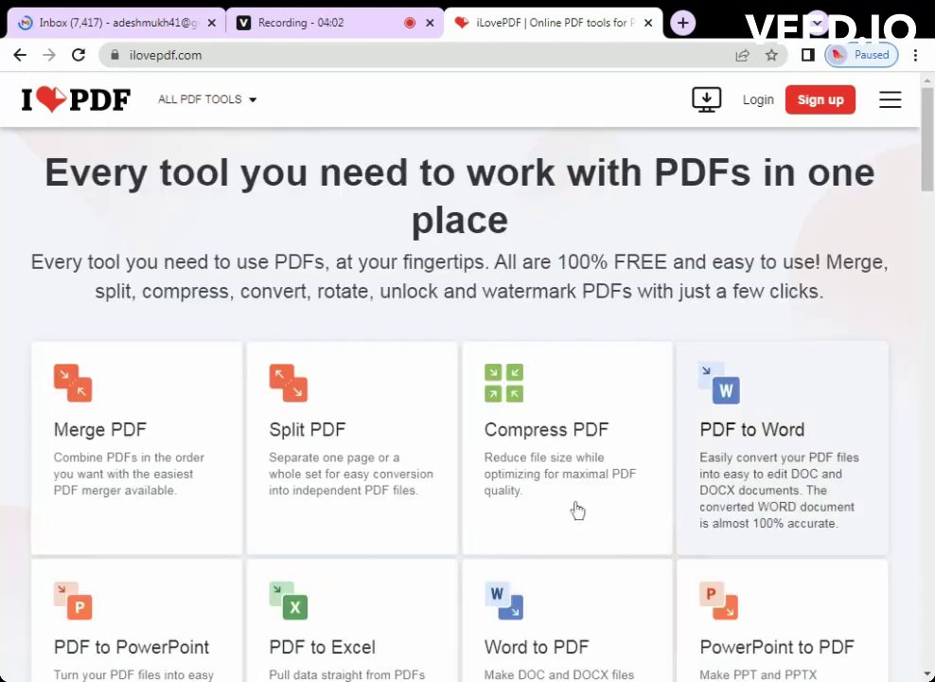
scroll(573, 530, down, 2)
scroll(568, 466, down, 3)
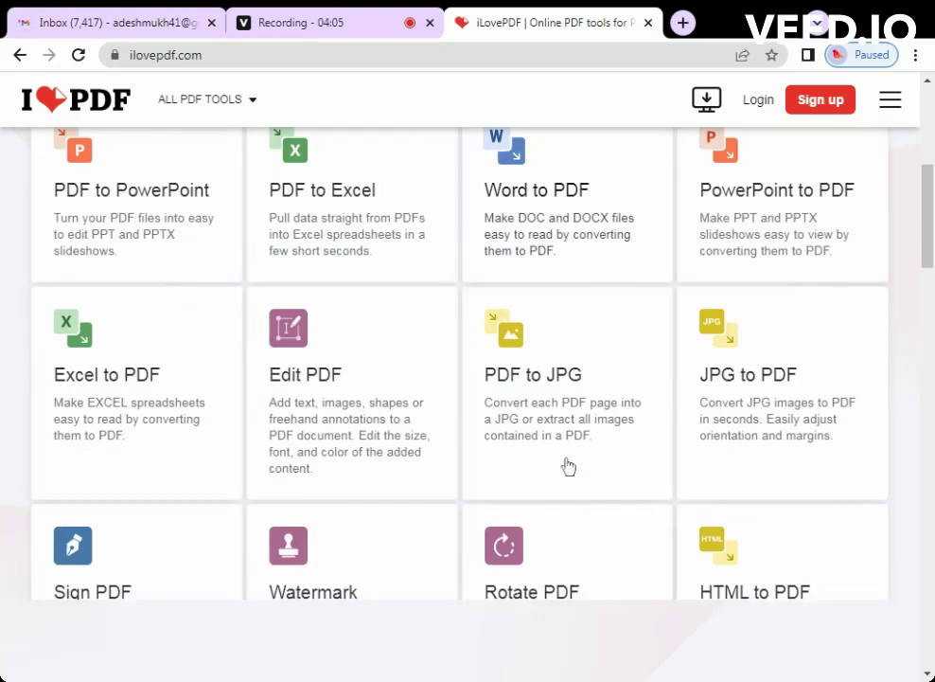
click(568, 466)
click(124, 55)
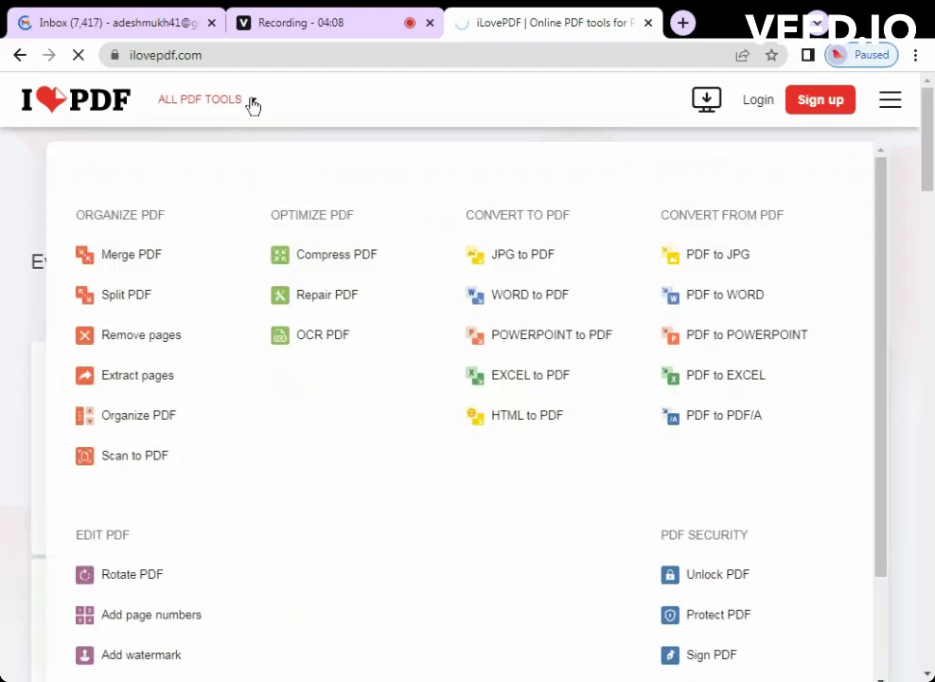
click(559, 332)
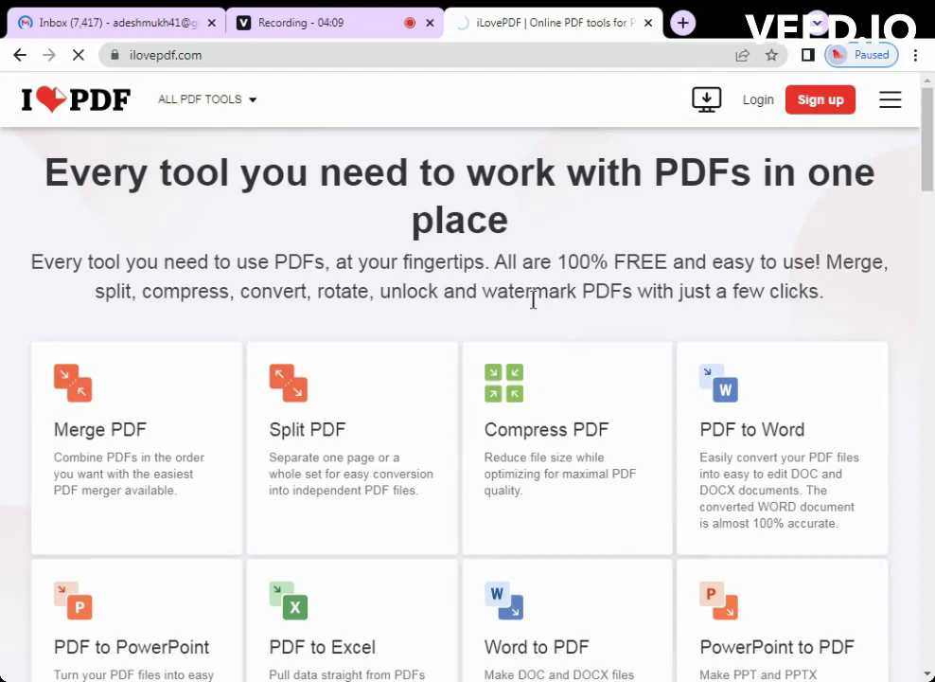
Convert multiplication.docx to PDF with the Word to PDF tool
mouse_move(244, 102)
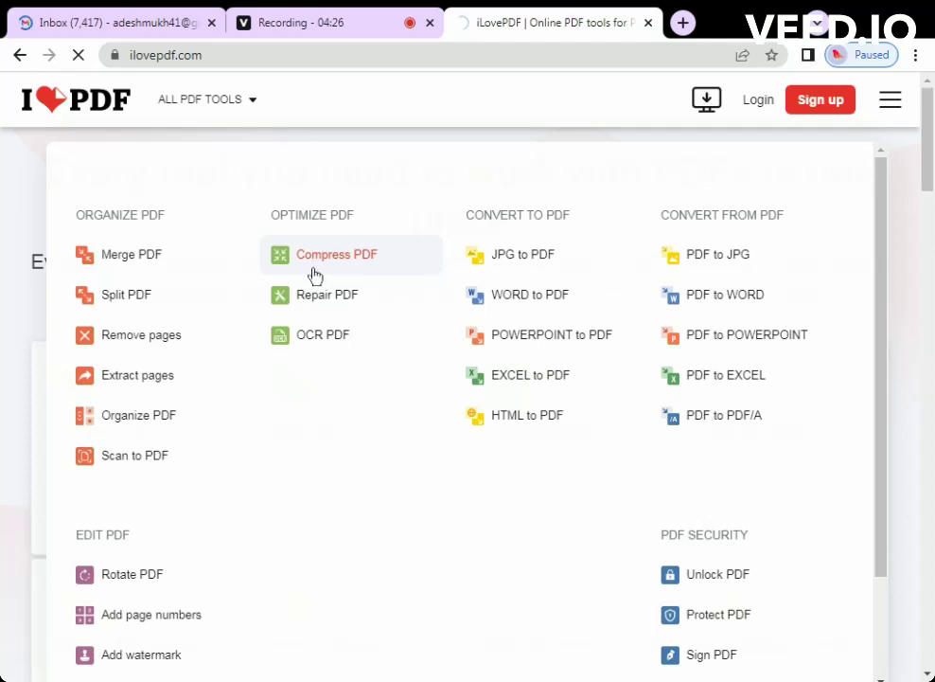
click(530, 289)
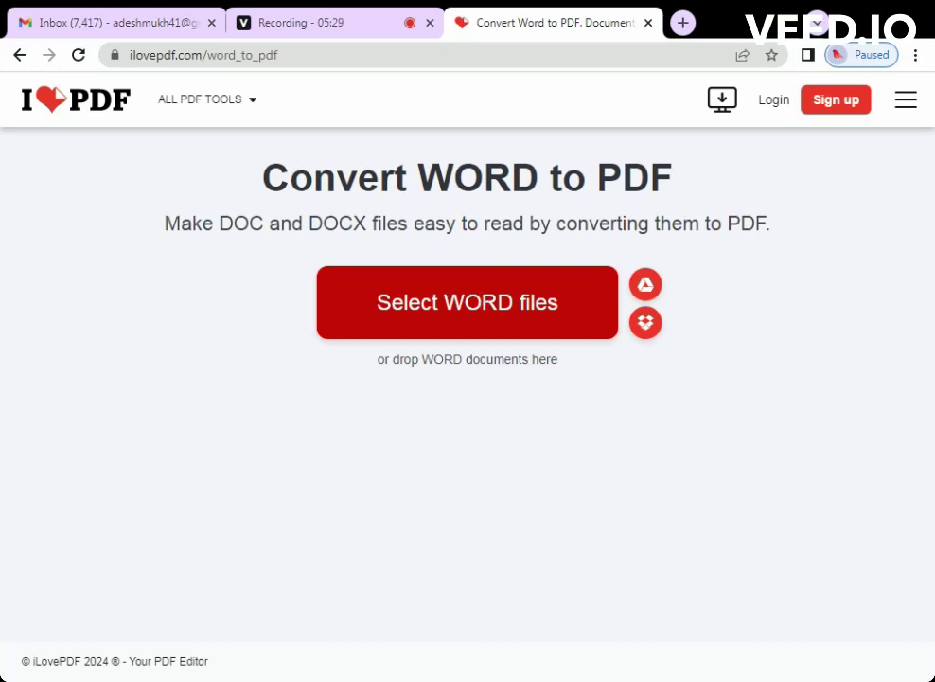
double_click(230, 163)
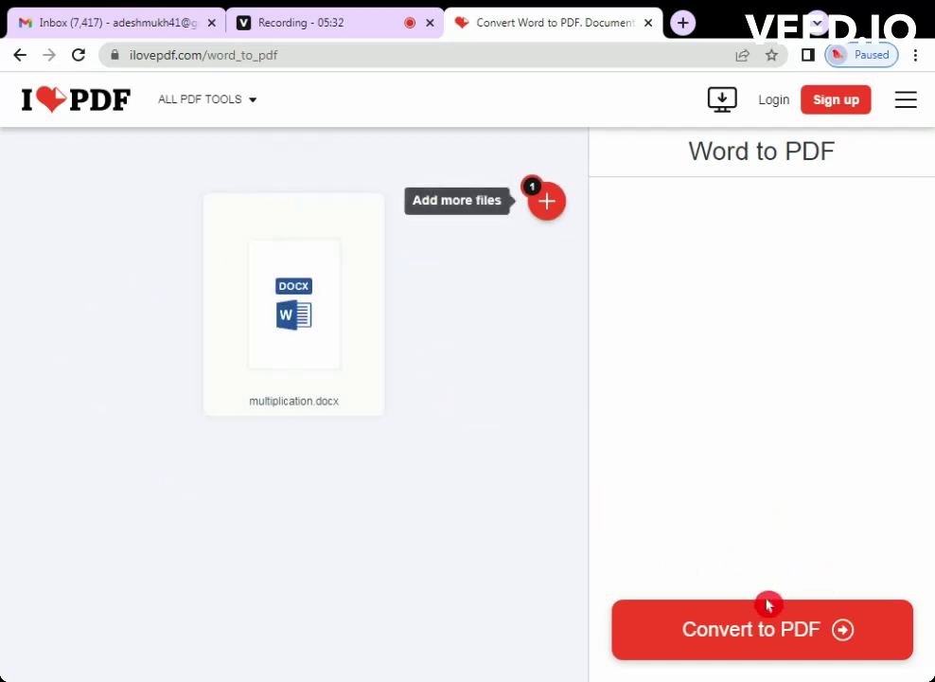
click(767, 627)
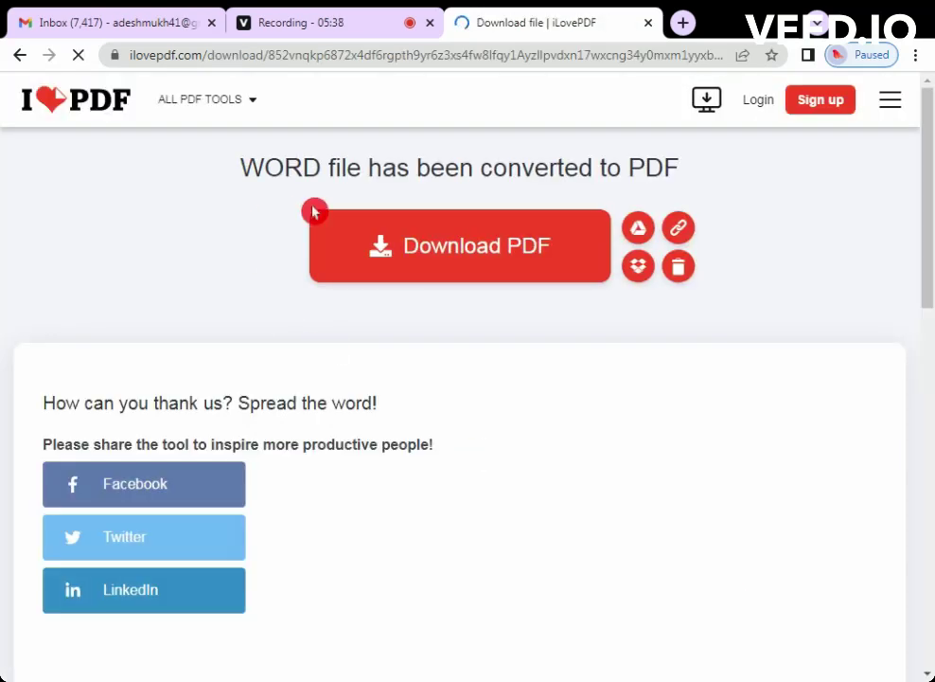
Download the converted PDF and open multiplication.pdf to check its content
click(343, 250)
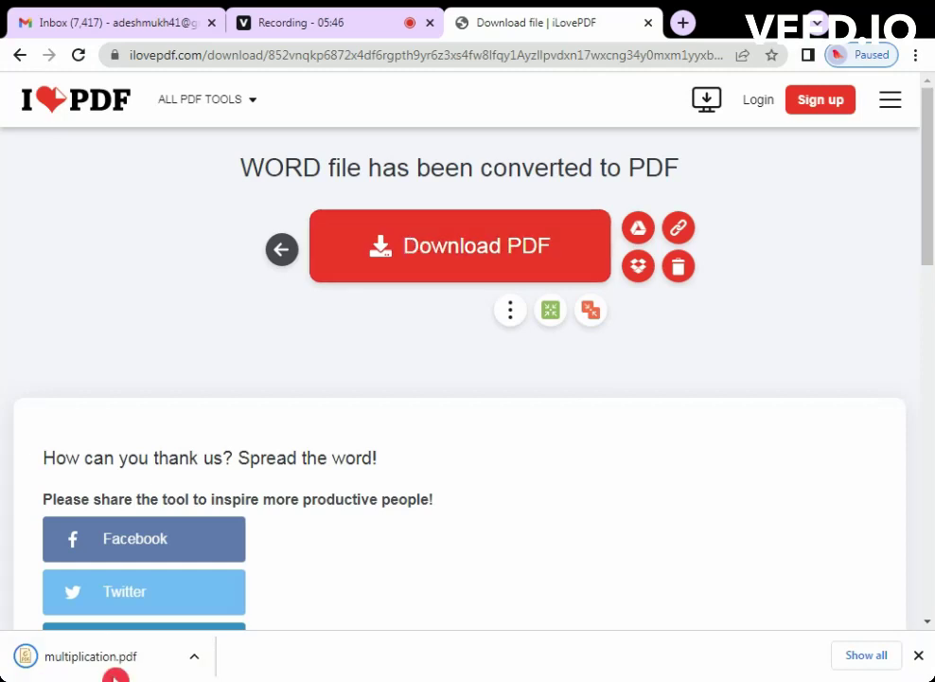
click(94, 662)
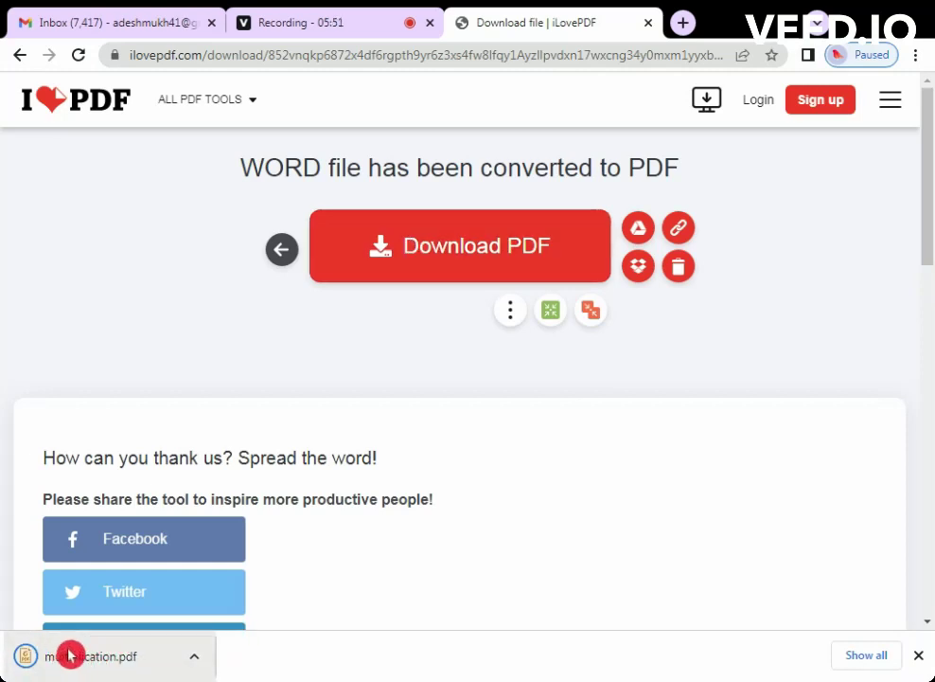
click(133, 660)
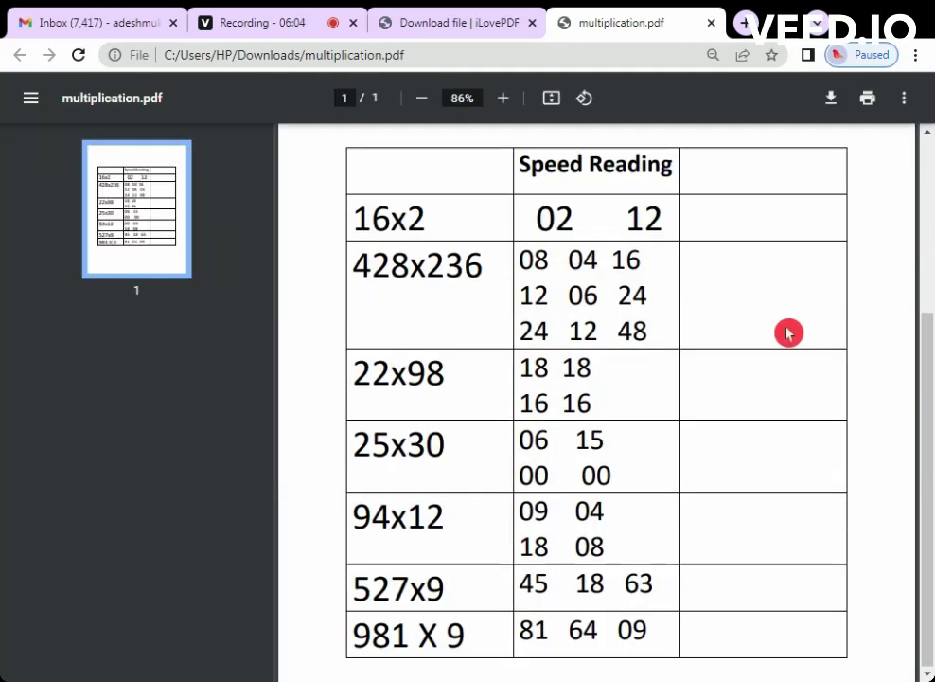
scroll(787, 329, down, 3)
scroll(710, 451, up, 3)
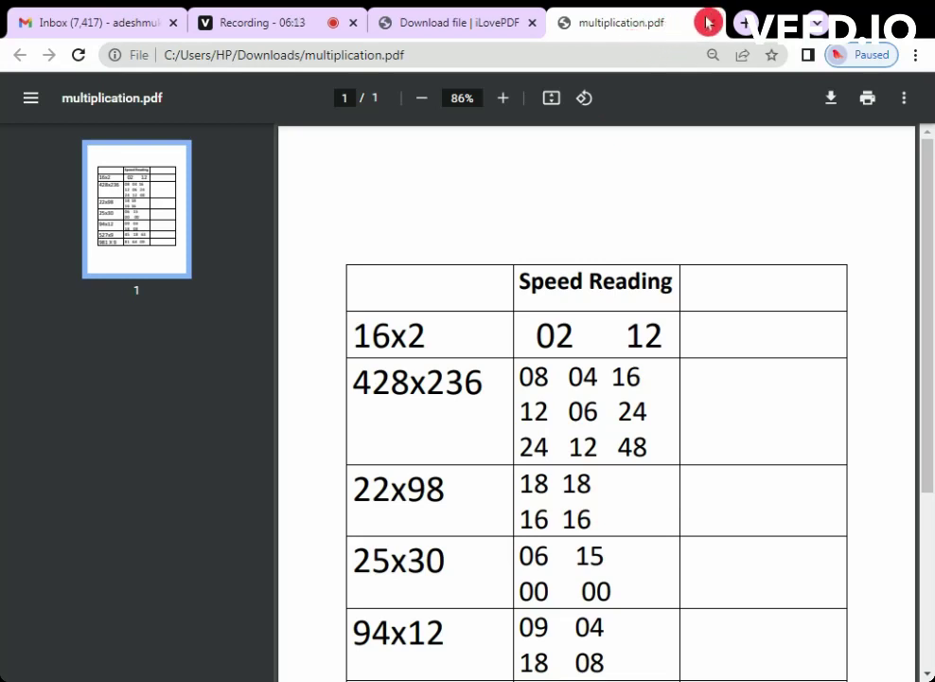
Convert multiplication.pdf to Word with the PDF to Word tool and open the downloaded multiplication (1).docx
click(452, 16)
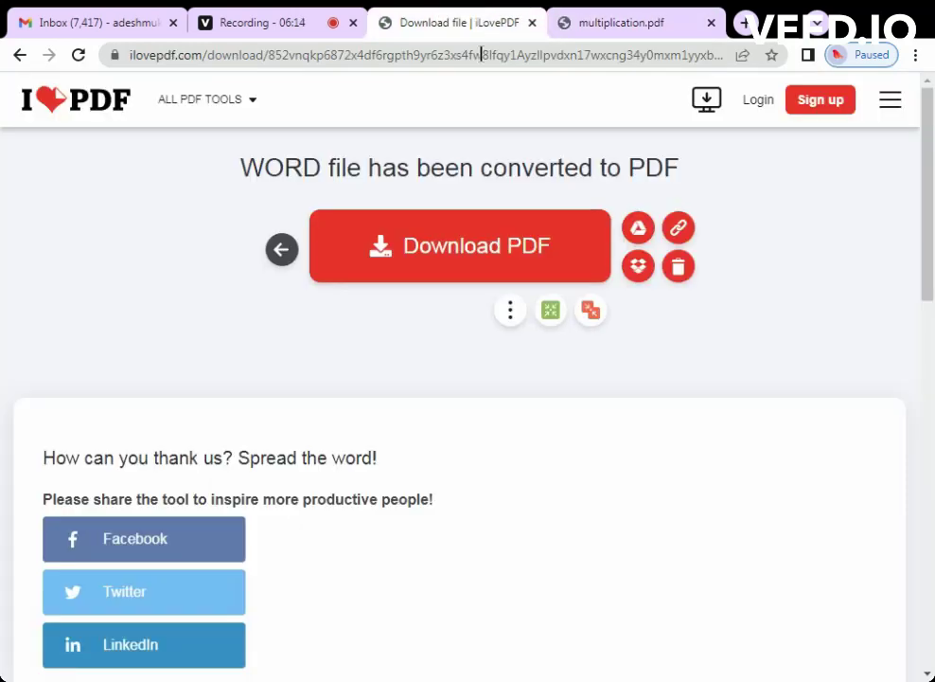
mouse_move(248, 98)
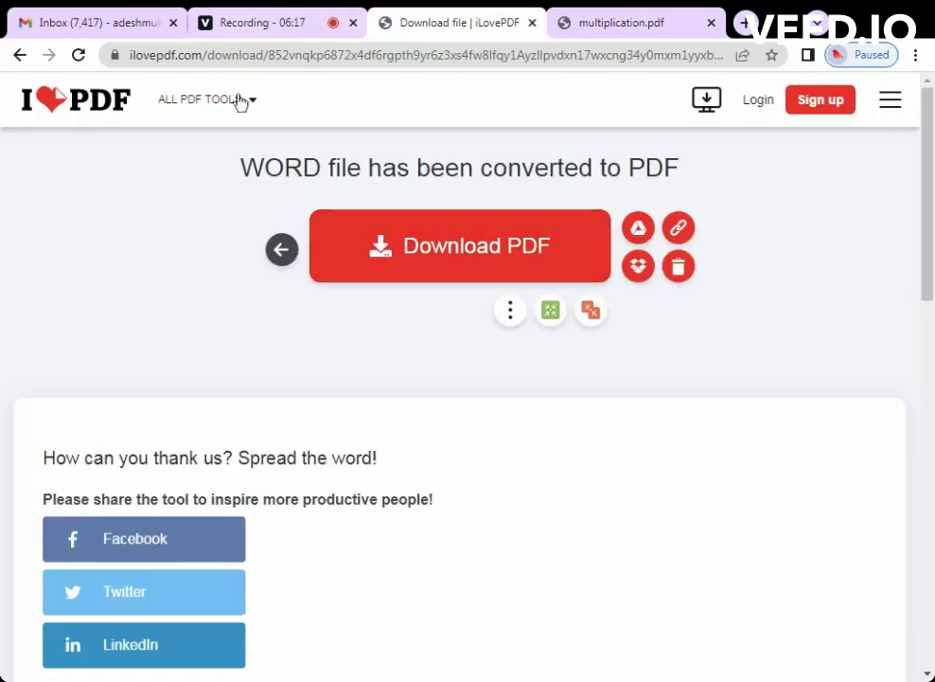
mouse_move(244, 121)
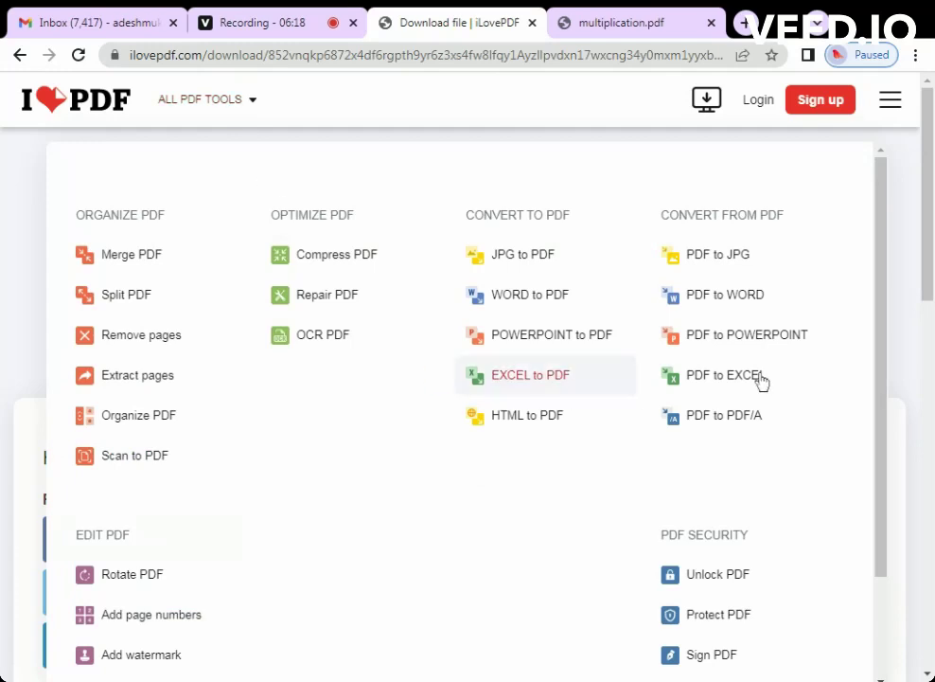
click(744, 297)
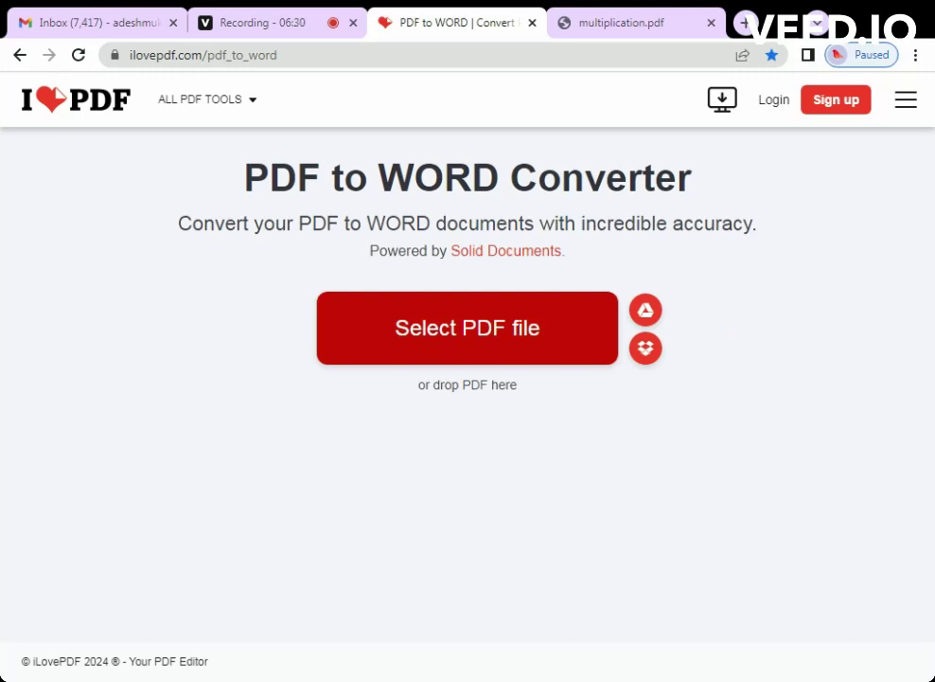
double_click(221, 137)
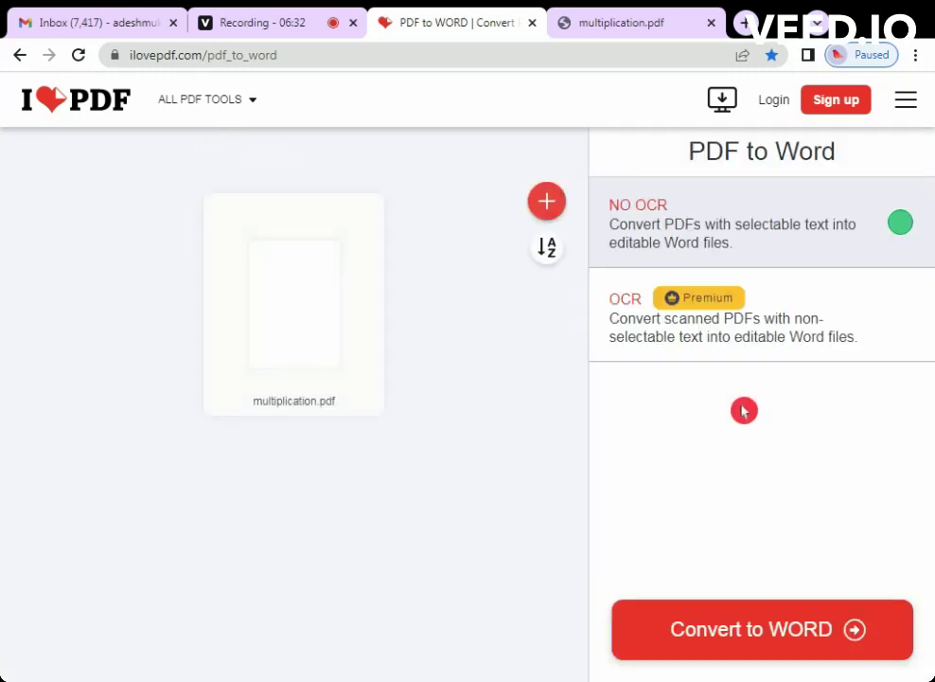
click(761, 631)
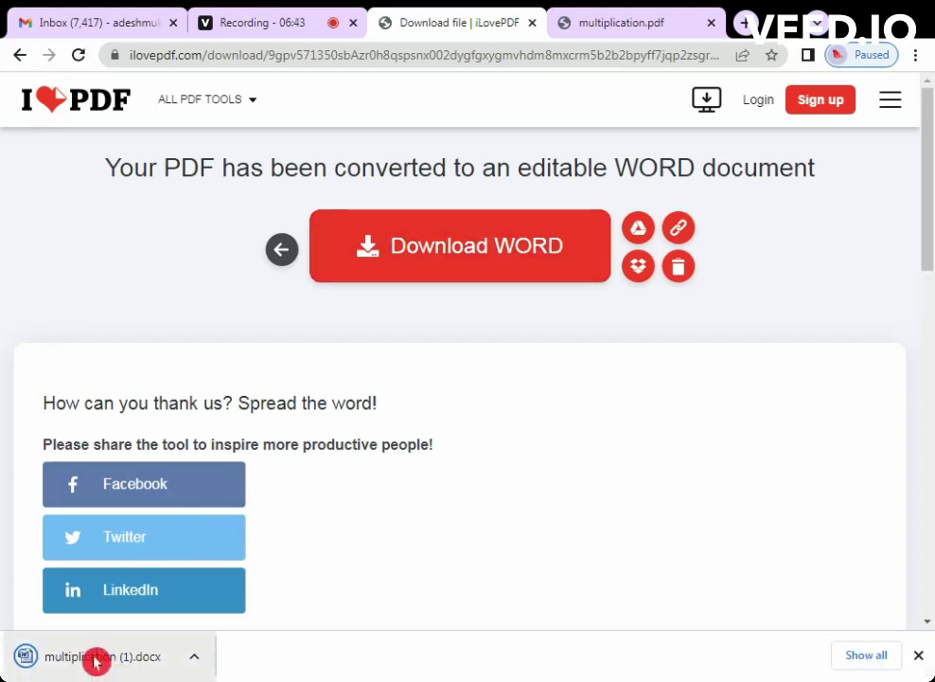
click(96, 662)
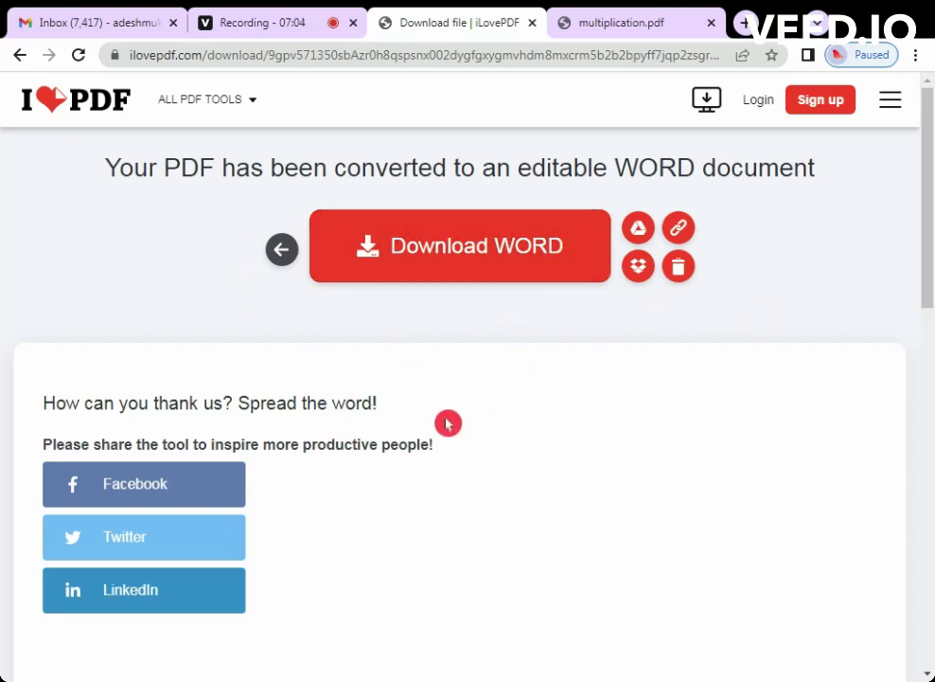
scroll(411, 502, down, 5)
scroll(405, 506, up, 5)
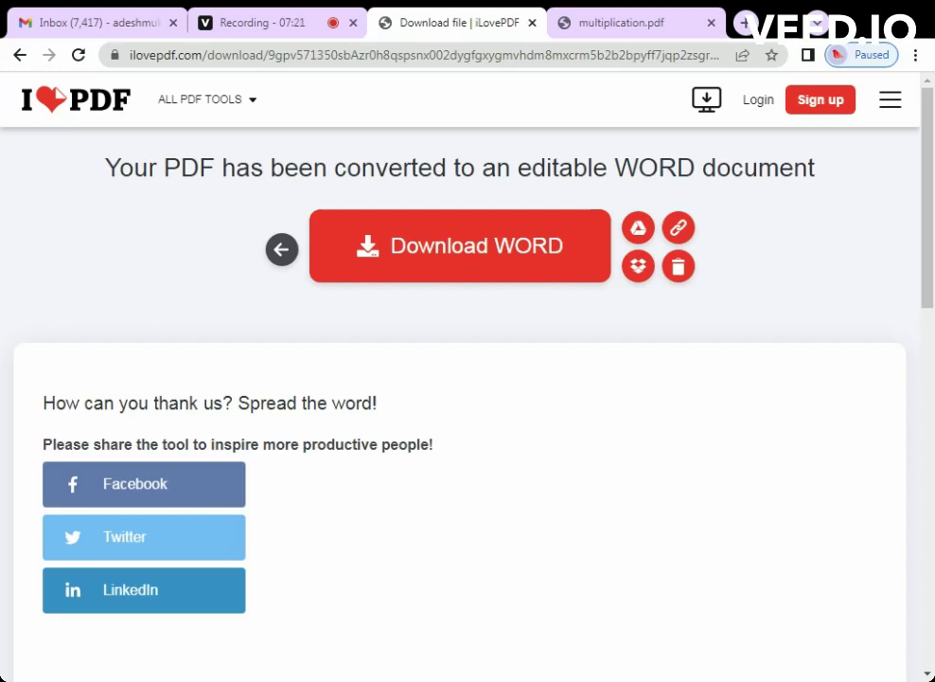
click(890, 99)
click(781, 362)
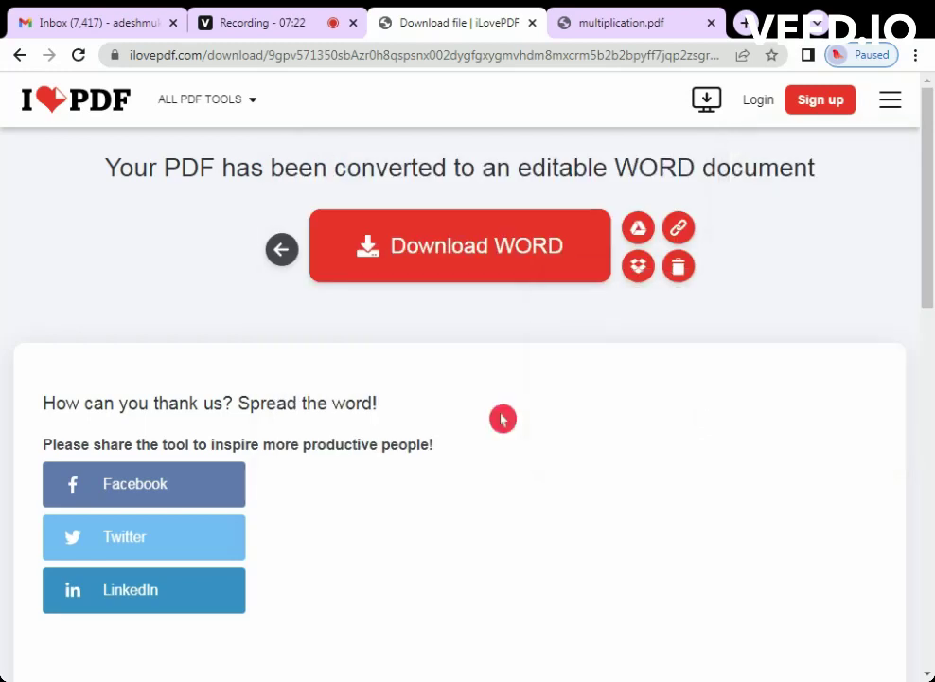